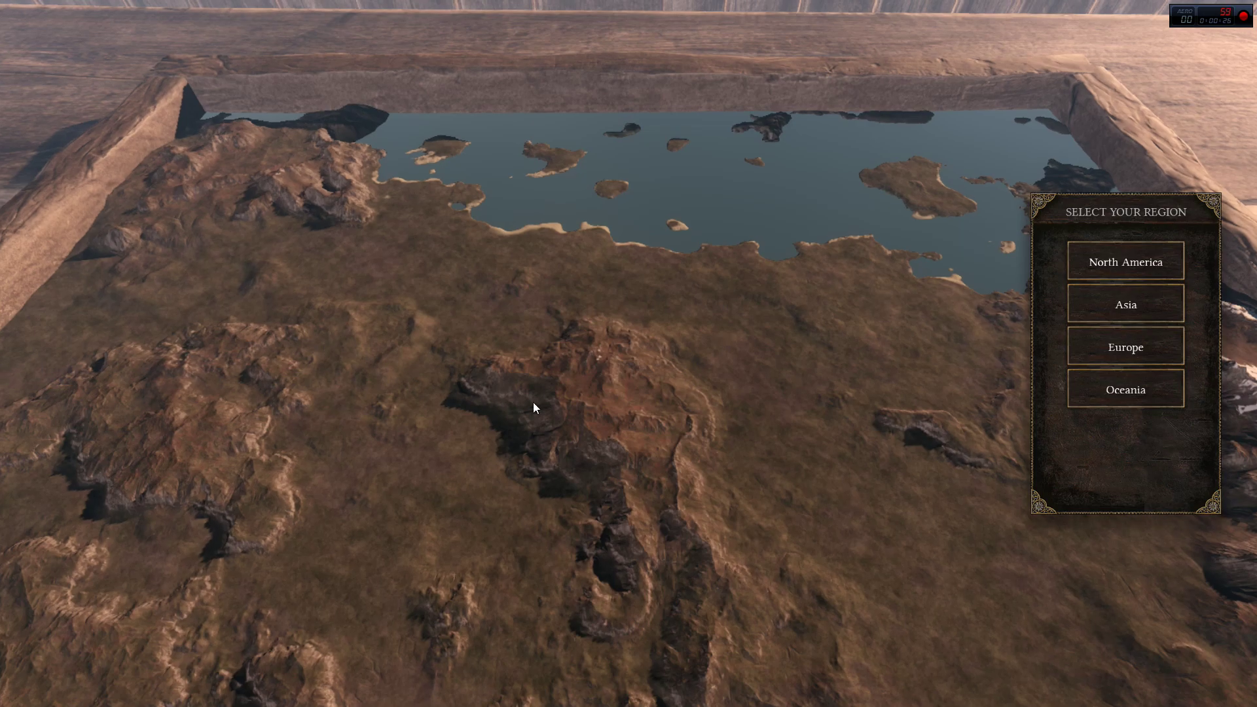
Select North America in the Select Your Region panel
click(1102, 277)
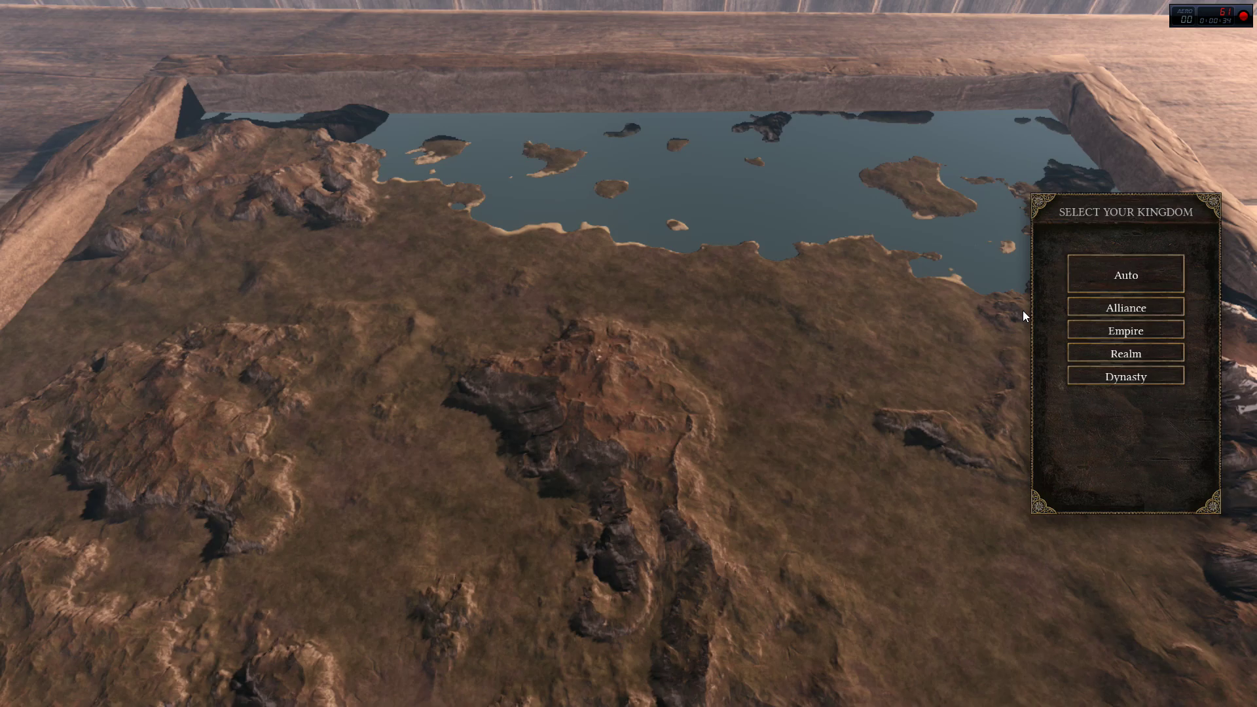
Choose Alliance from the Select Your Kingdom panel to reveal the terrain map
click(1130, 307)
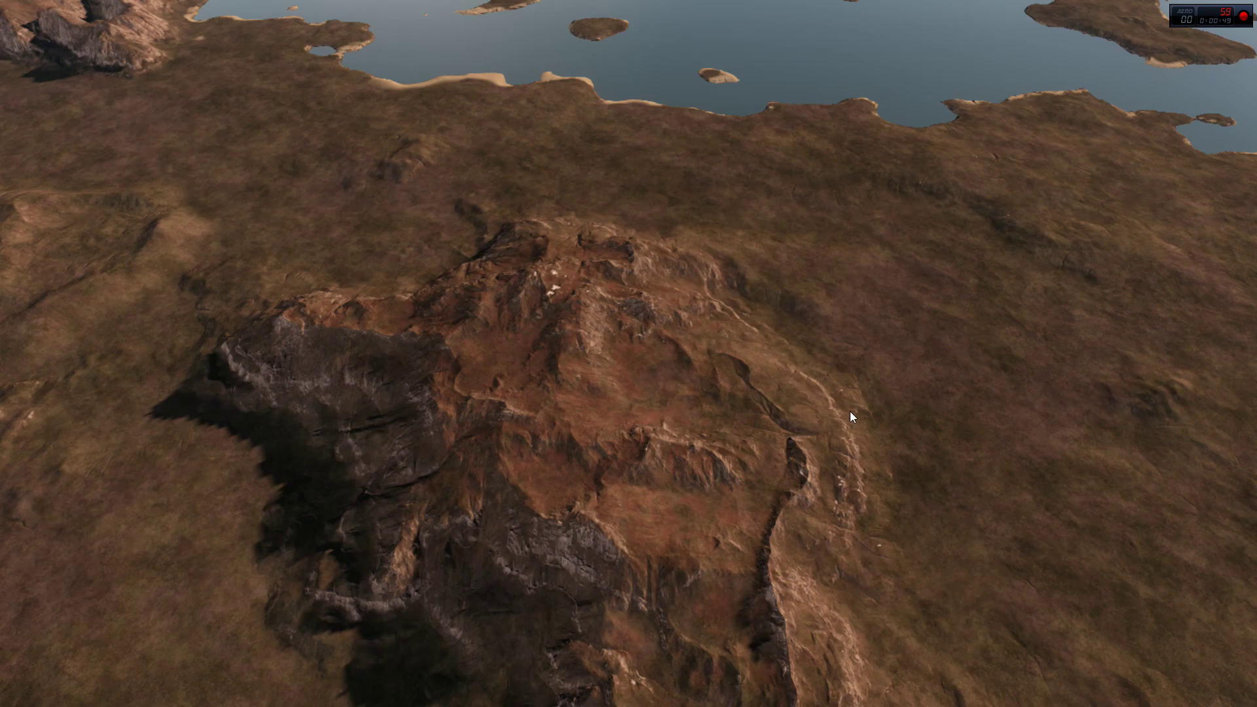
scroll(860, 407, down, 5)
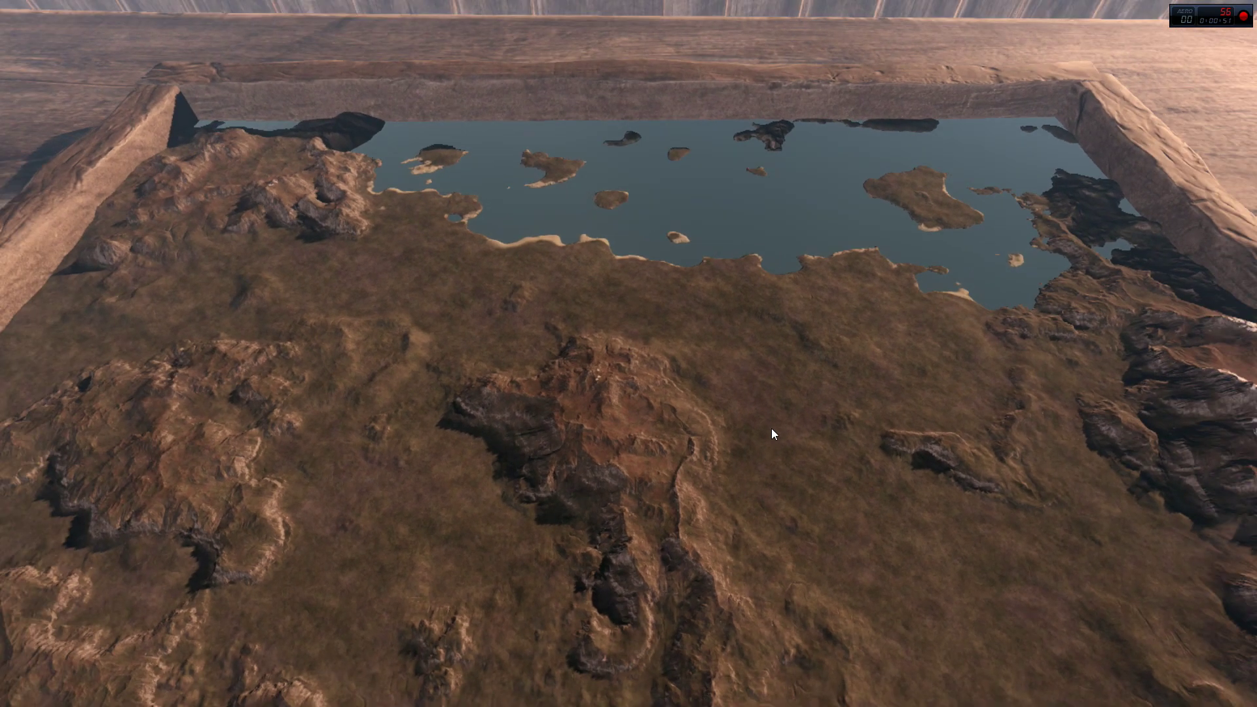
scroll(772, 429, up, 5)
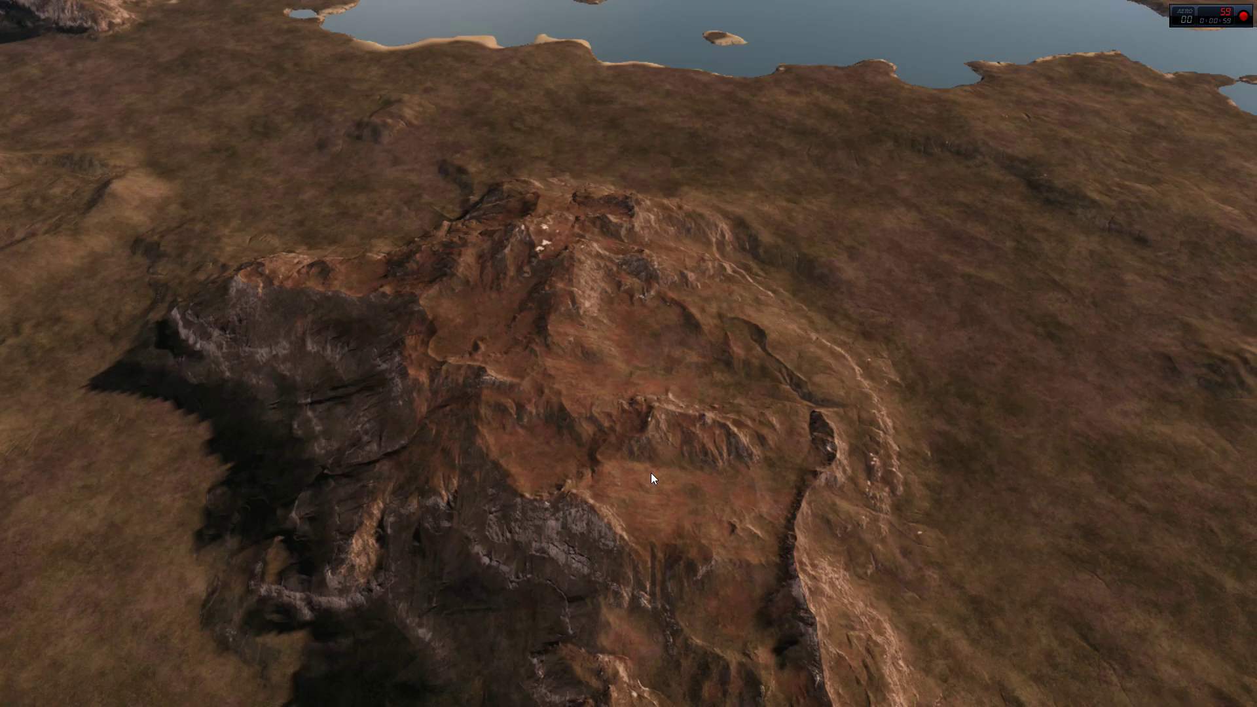
scroll(651, 472, down, 6)
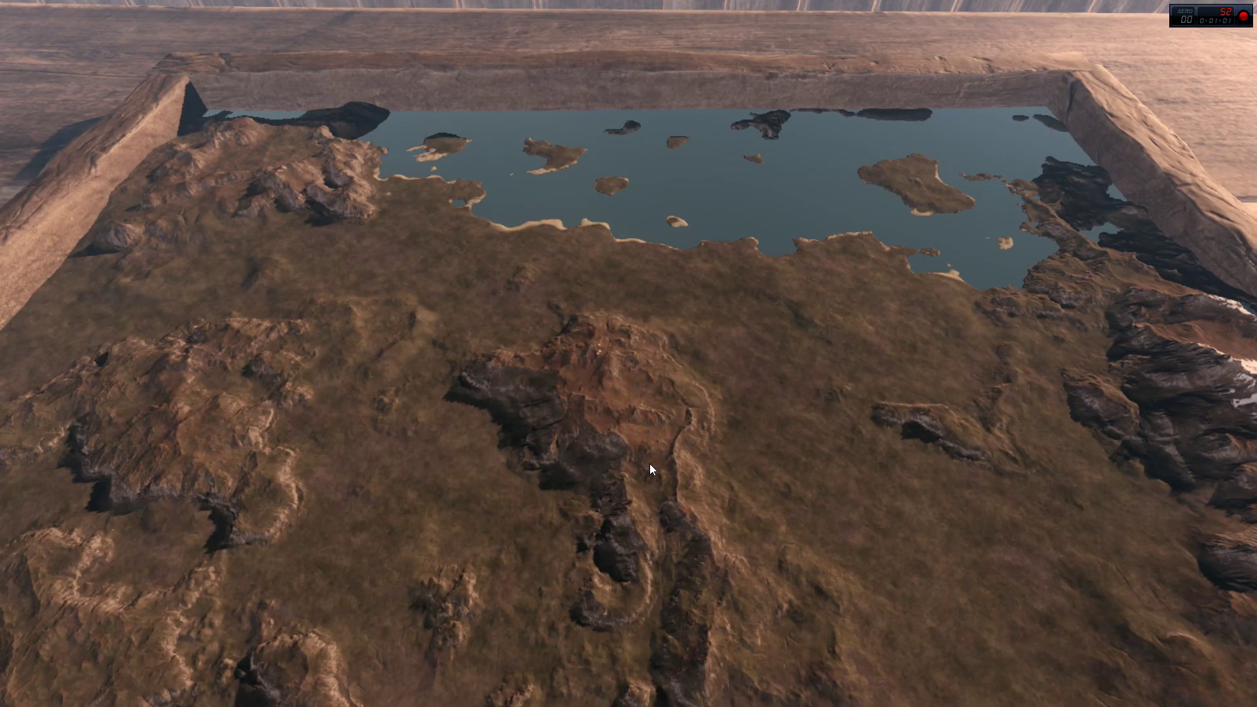
scroll(609, 392, up, 10)
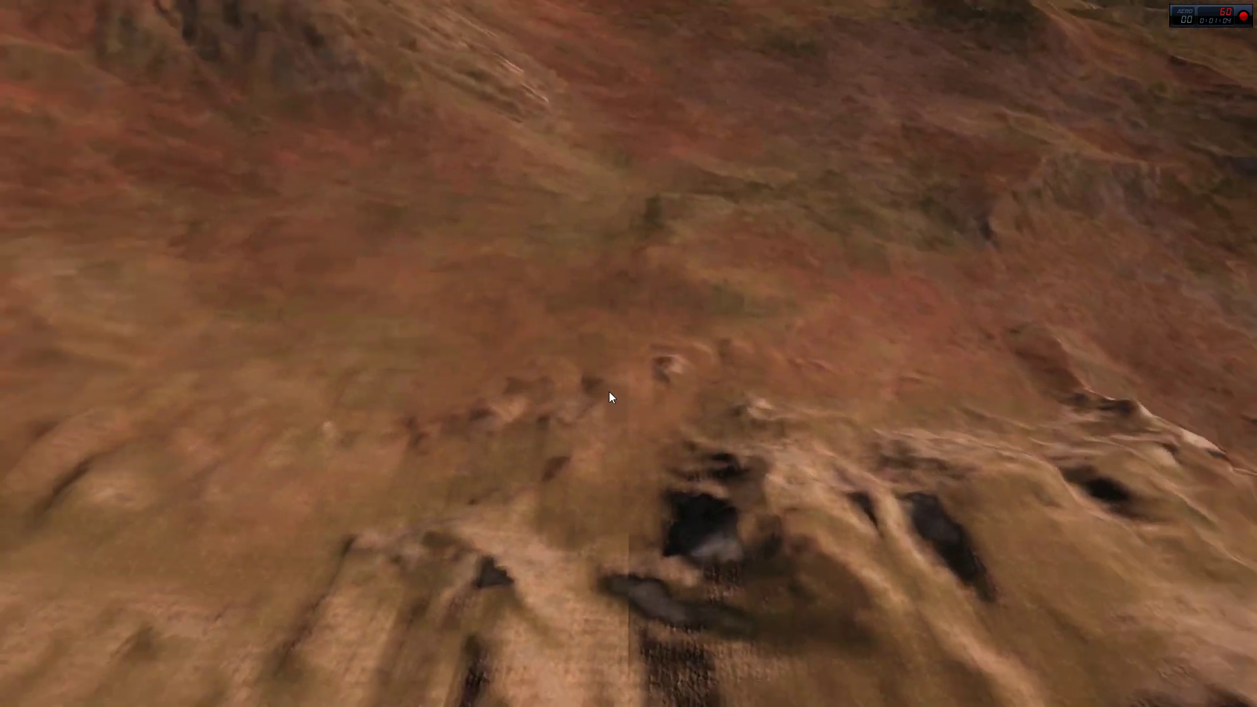
scroll(610, 392, down, 8)
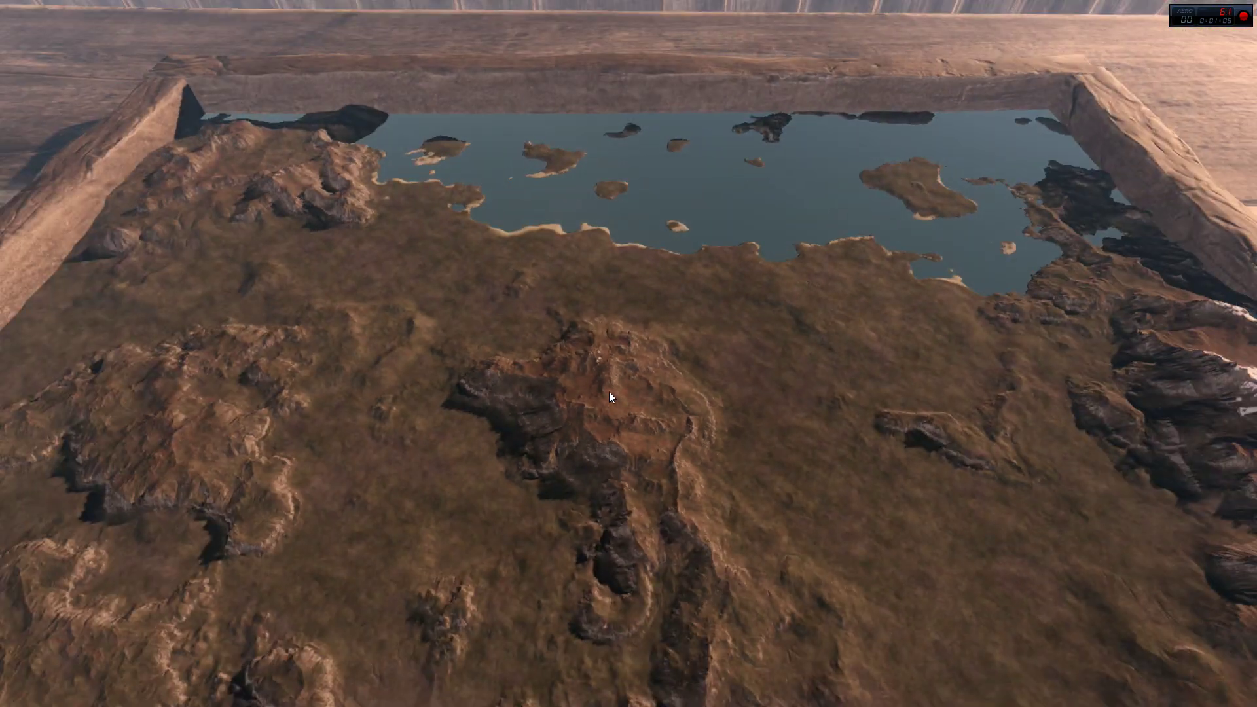